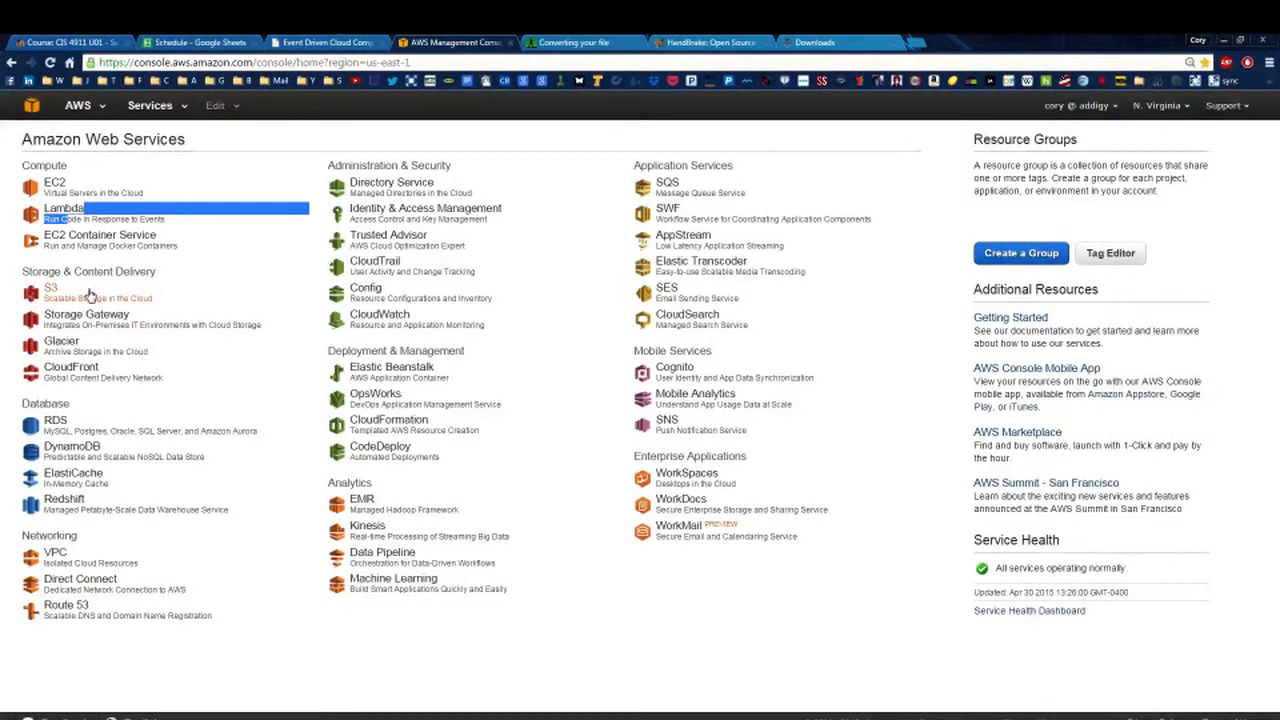
# Start a new AWS Lambda function named example2 with the description "example"
pyautogui.click(66, 212)
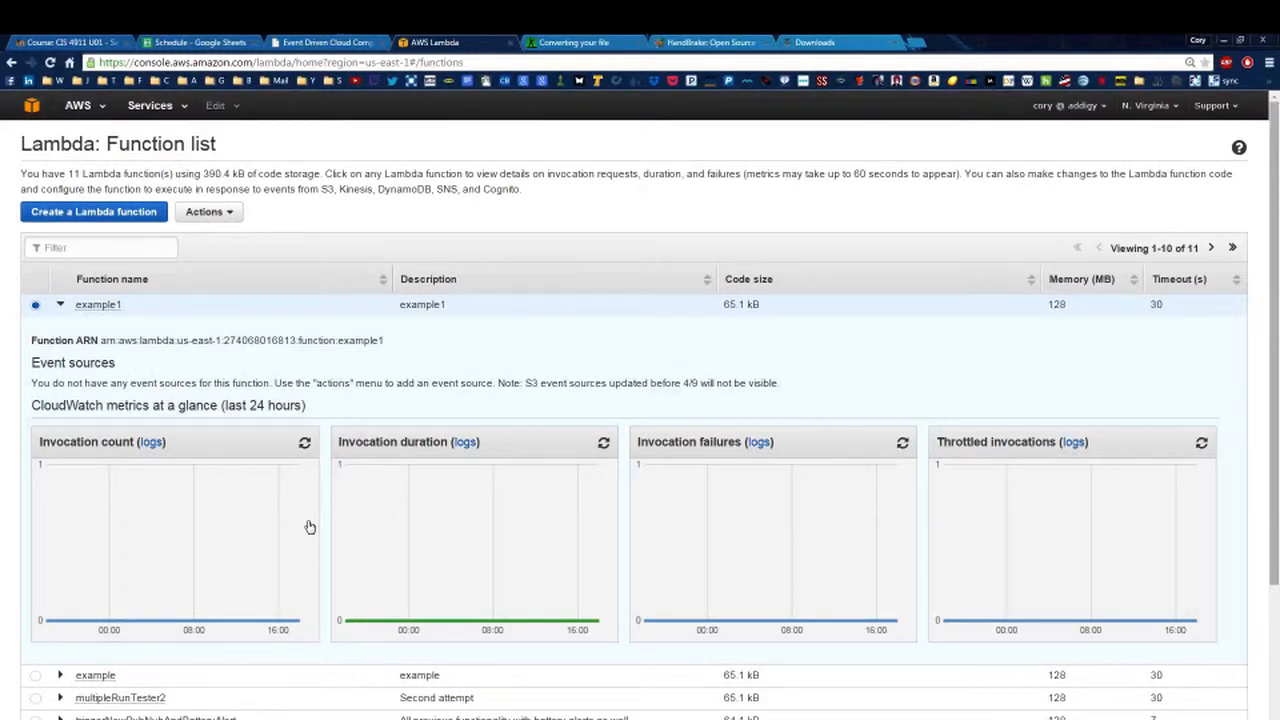
pyautogui.click(152, 216)
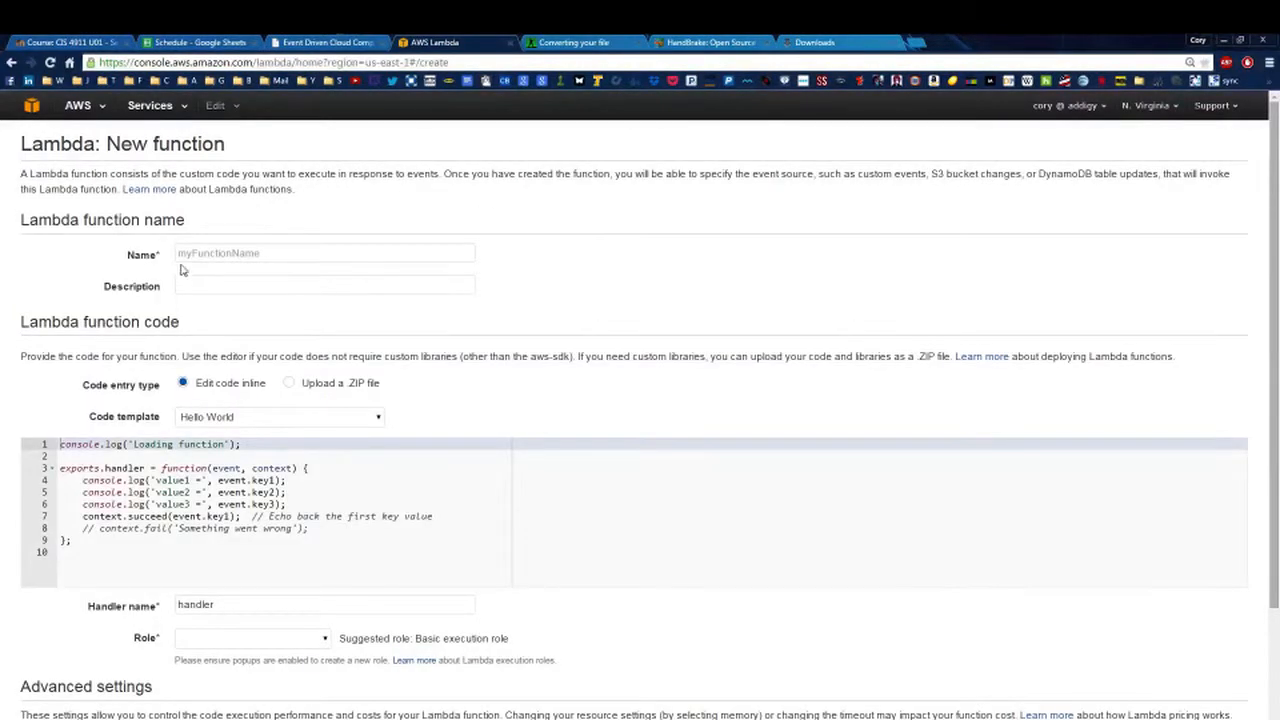
pyautogui.click(330, 254)
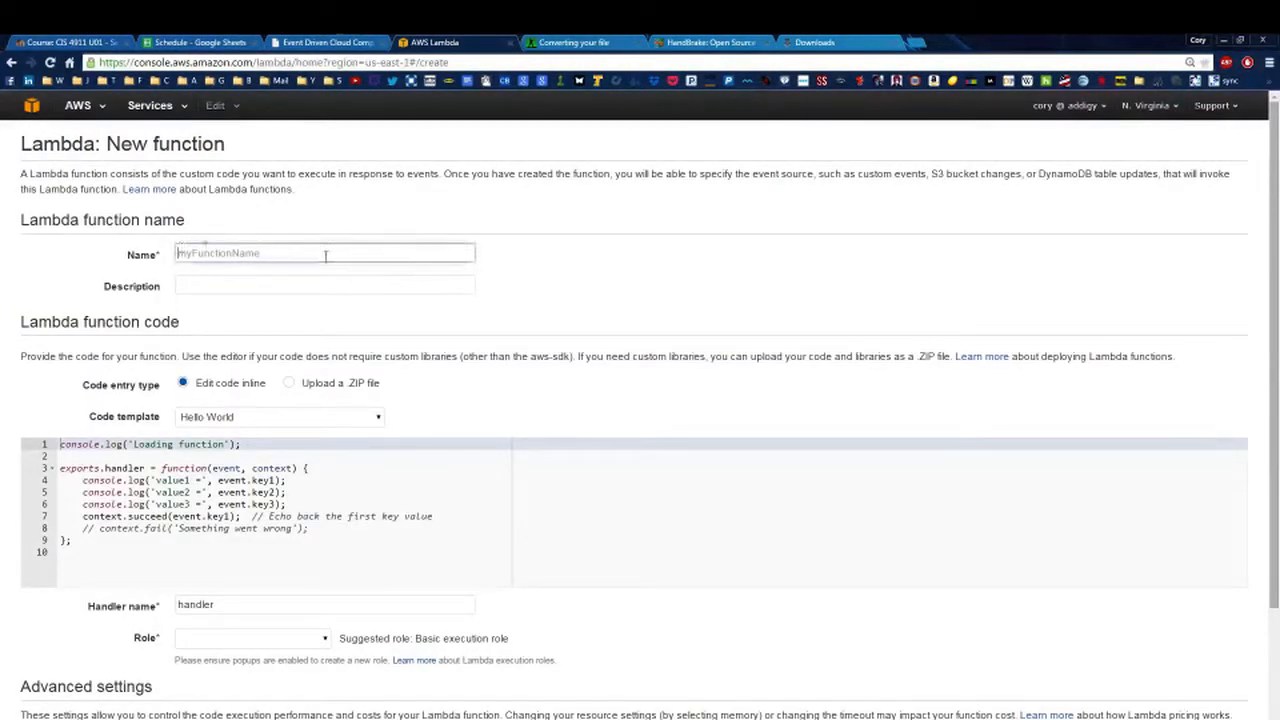
pyautogui.write('example2')
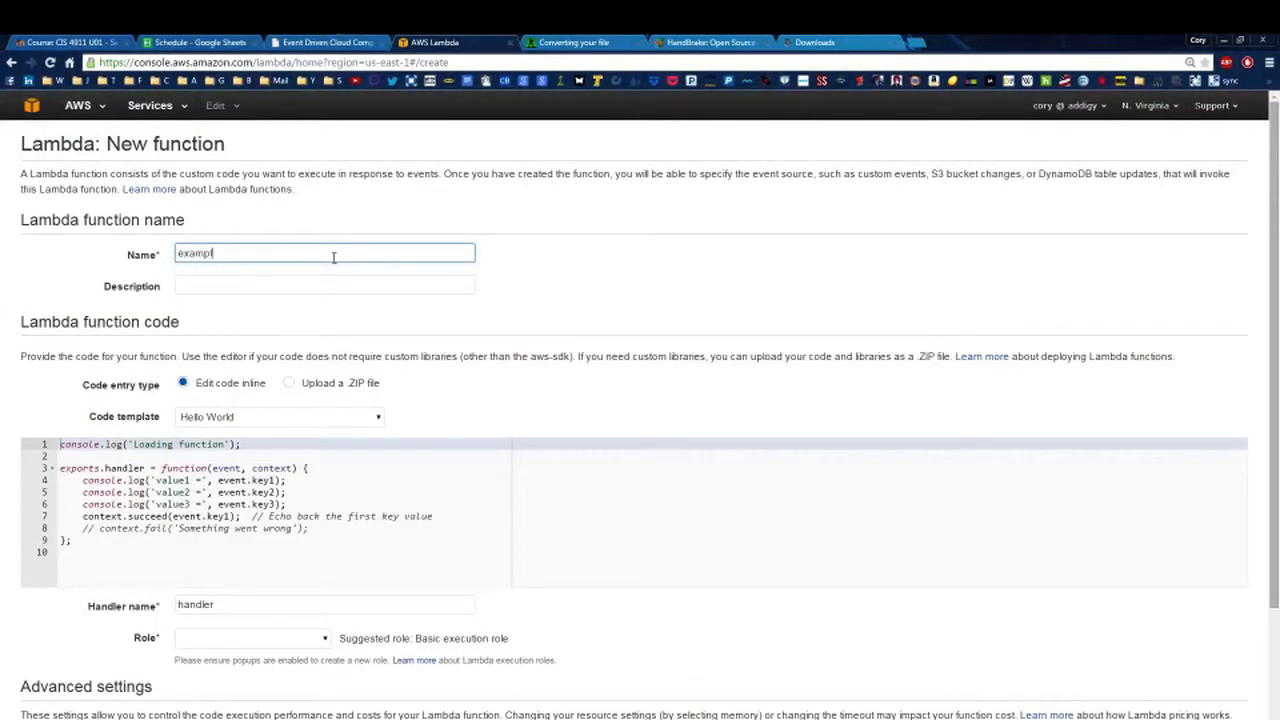
pyautogui.press('Tab')
pyautogui.write('example')
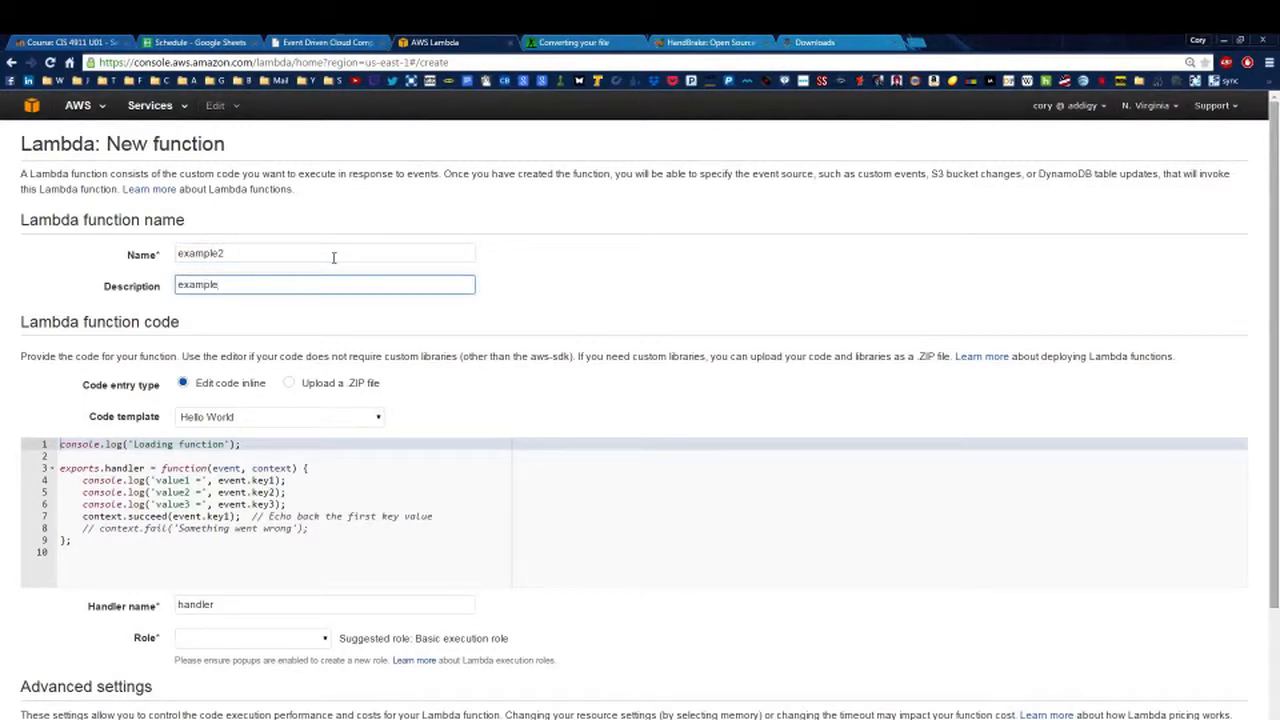
# Upload runMultipleTestLambda.zip as the function code and set the file name to runMultipleTestLambda.js
pyautogui.click(291, 386)
pyautogui.click(228, 413)
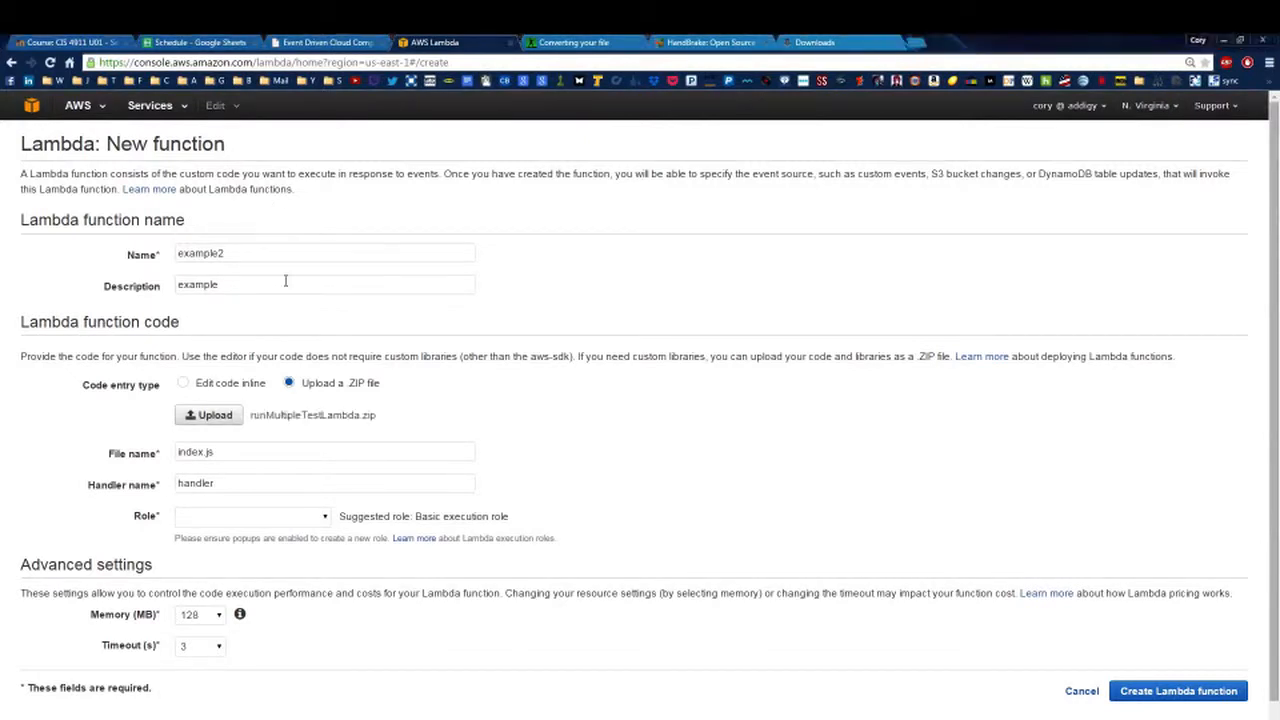
pyautogui.click(204, 455)
pyautogui.moveTo(203, 455); pyautogui.dragTo(140, 452)
pyautogui.write('runM')
pyautogui.write('ultiple')
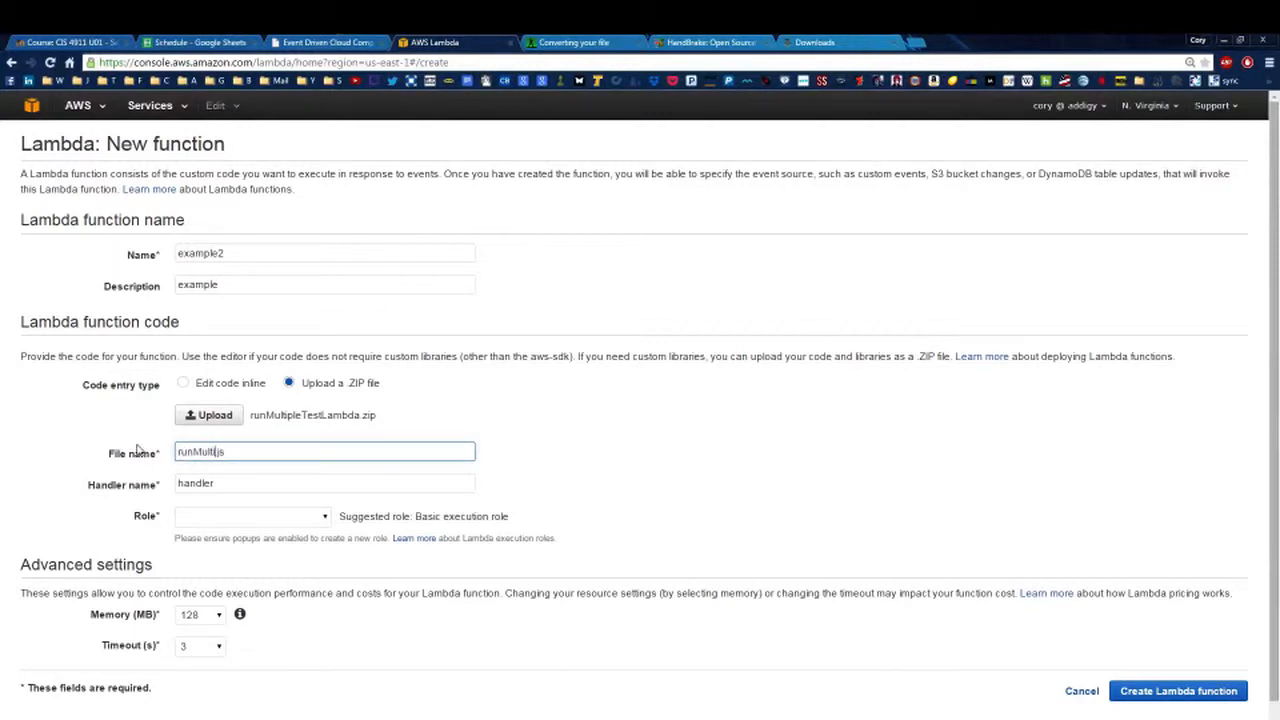
pyautogui.write('TestLambda')
# Set the handler name to runMultipleTest and assign the lambda_exec_role role
pyautogui.click(230, 482)
pyautogui.doubleClick(230, 482)
pyautogui.write('runMultipleTest')
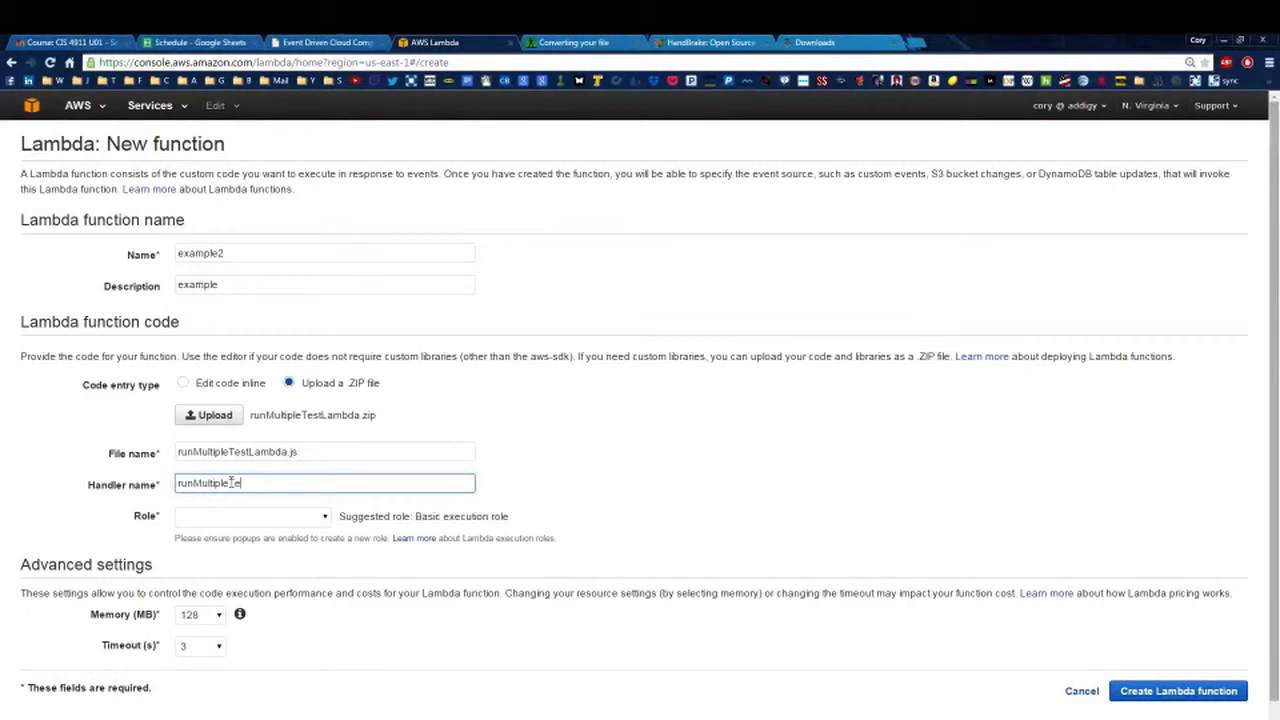
pyautogui.click(228, 515)
pyautogui.click(233, 628)
# Set the timeout to 20 seconds and create the Lambda function
pyautogui.click(205, 650)
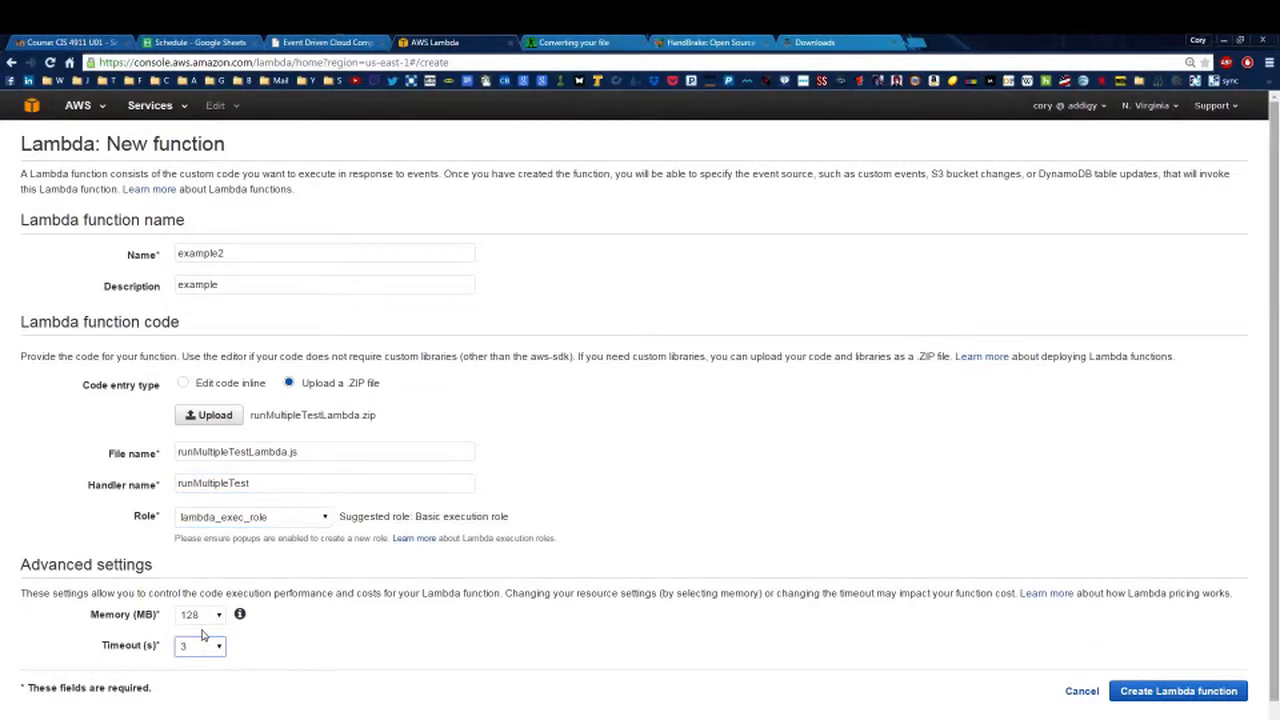
pyautogui.write('20')
pyautogui.click(663, 526)
pyautogui.click(1165, 692)
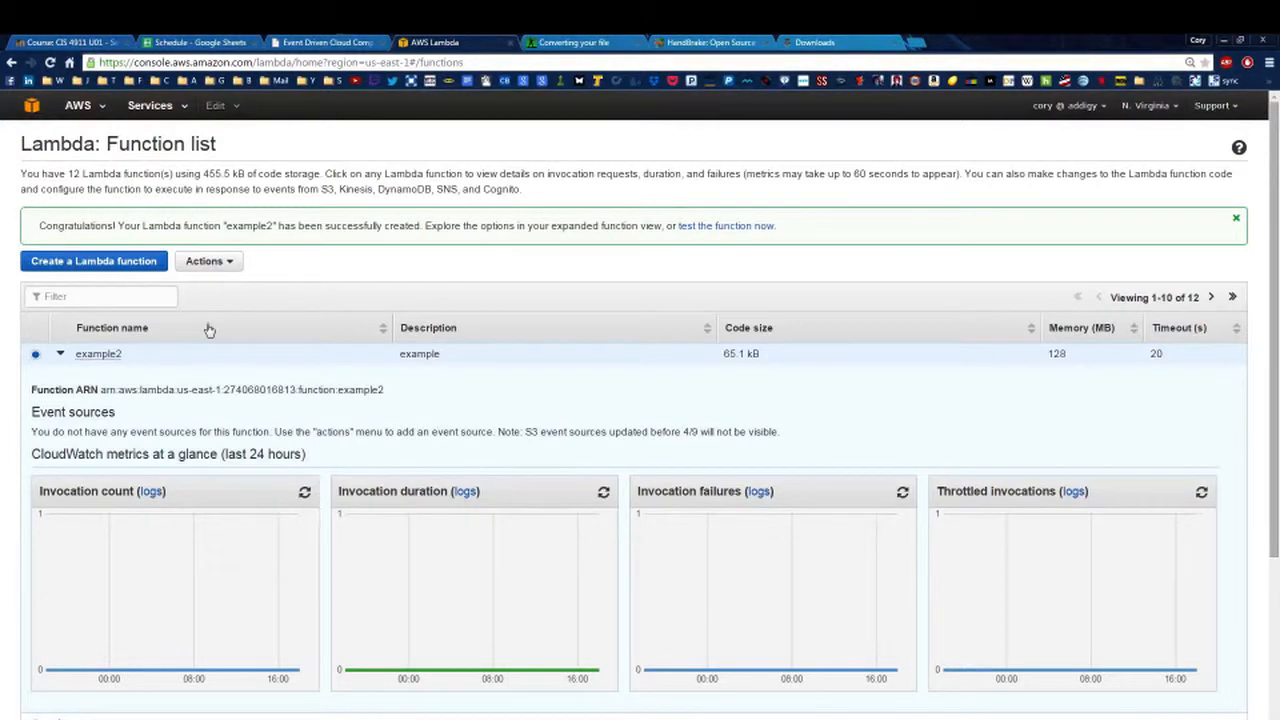
# Open the form for adding an event source to example2 and review its S3 bucket and event type options
pyautogui.click(211, 262)
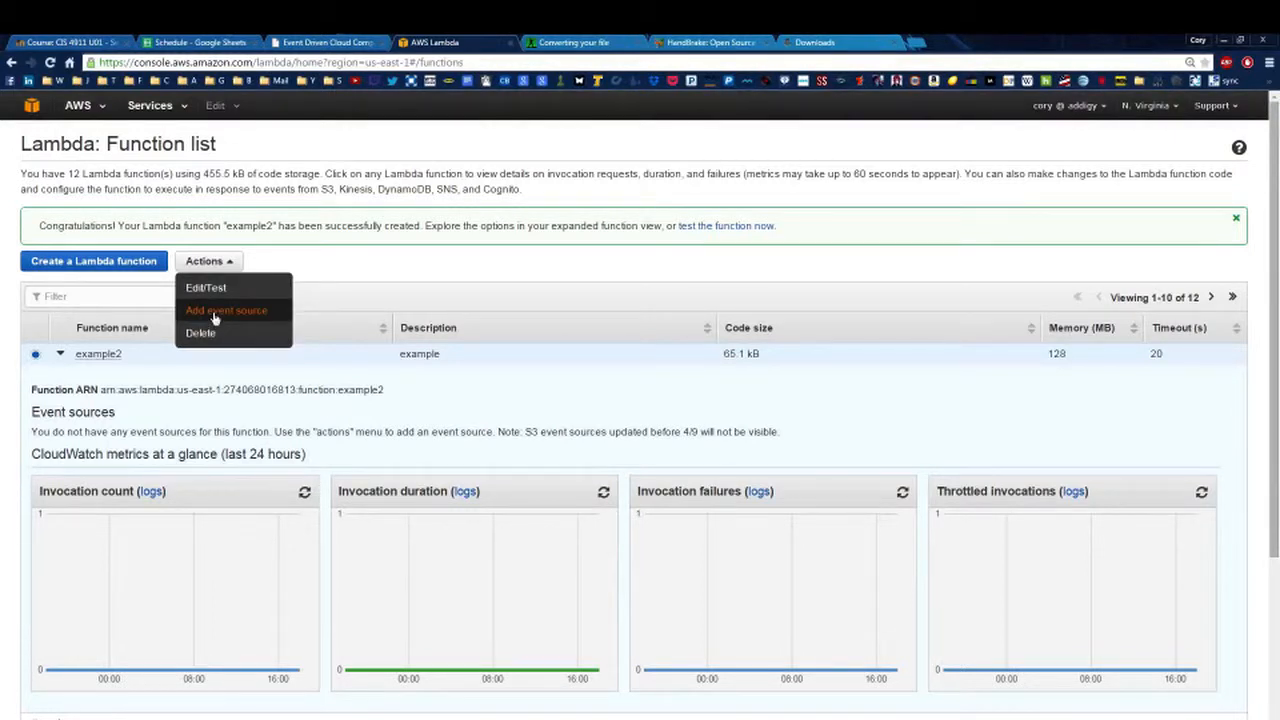
pyautogui.click(212, 311)
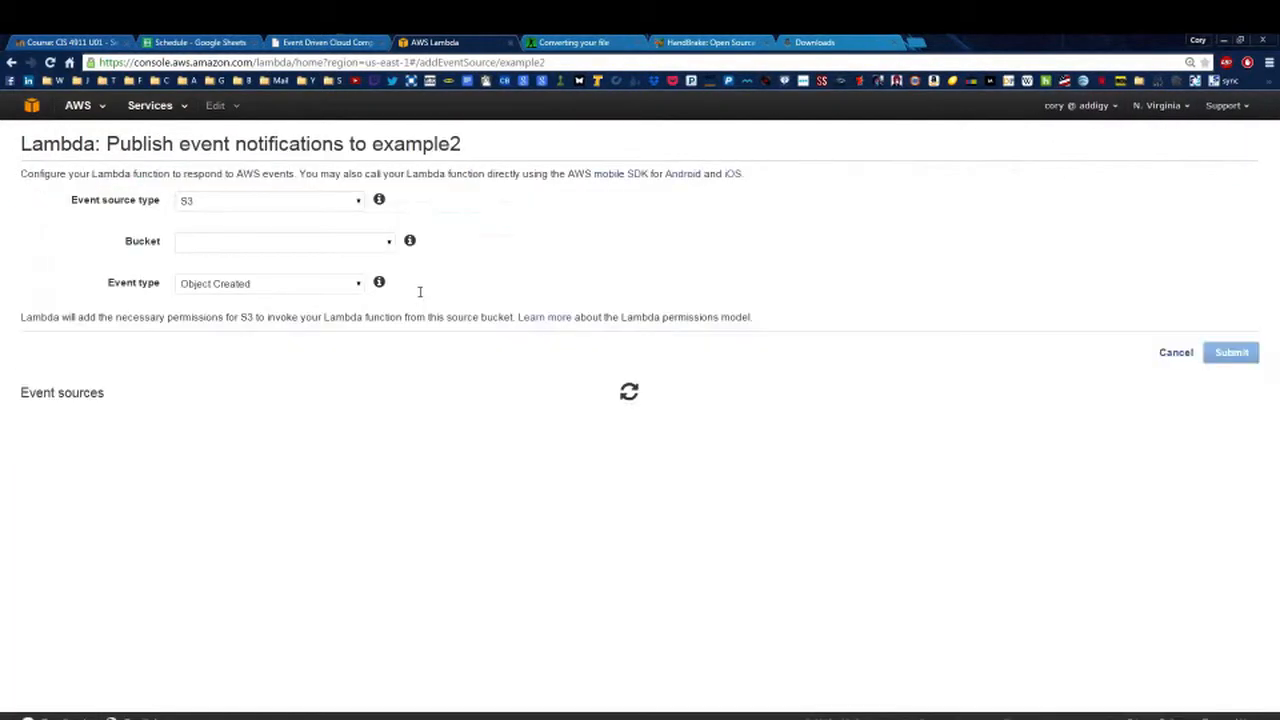
pyautogui.click(293, 251)
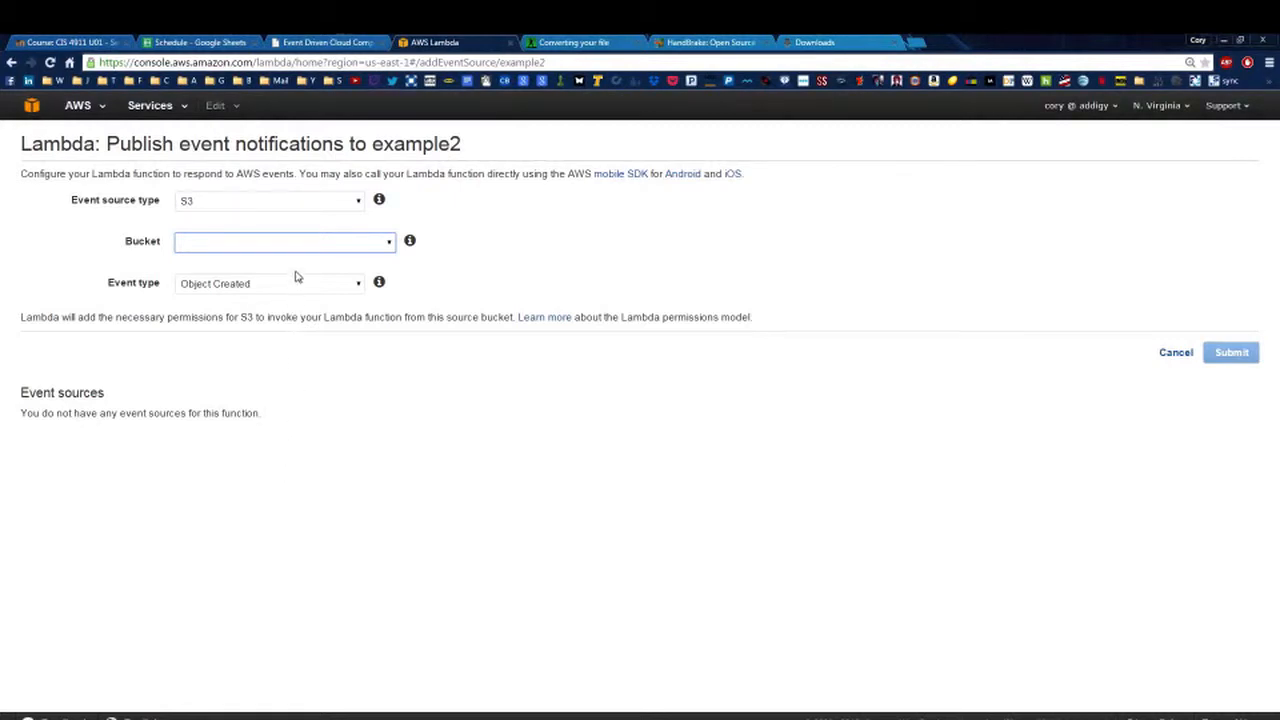
pyautogui.click(574, 287)
pyautogui.click(323, 288)
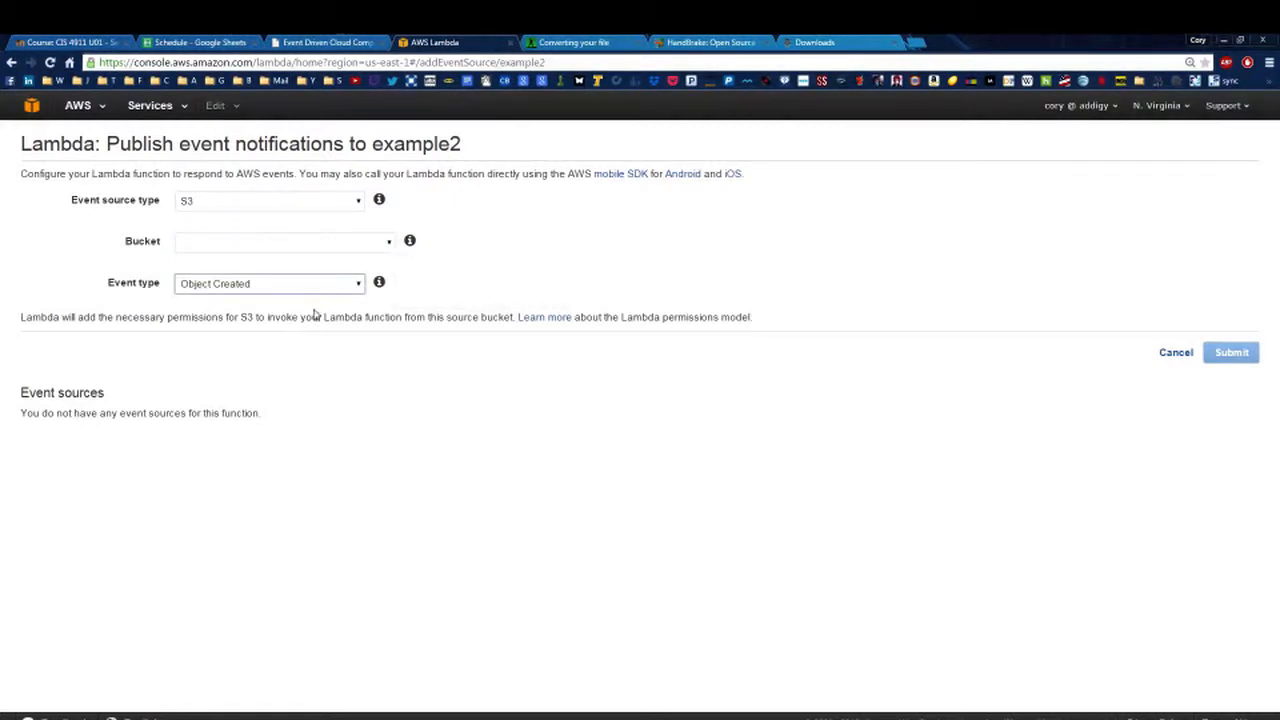
pyautogui.click(308, 341)
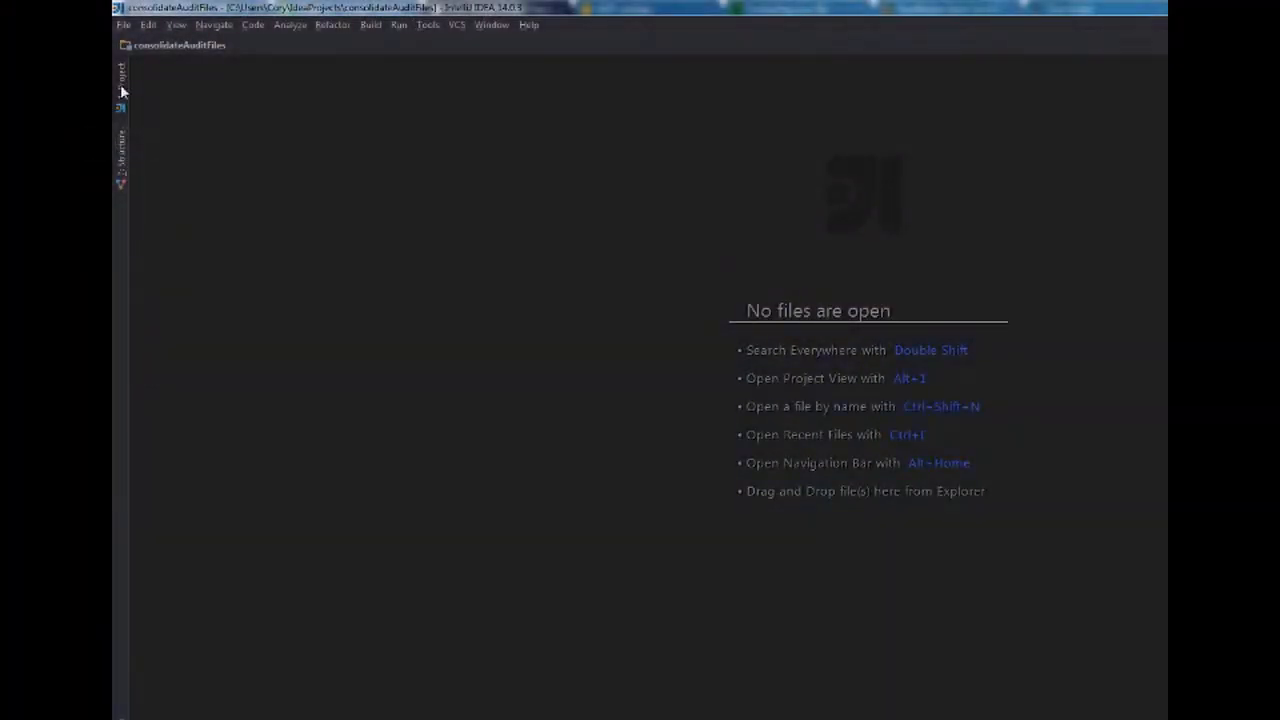
# Switch to IntelliJ IDEA and select C:\Program Files (x86)\nodejs\node.exe as the Node.js interpreter in the Node.js and NPM settings
pyautogui.click(123, 25)
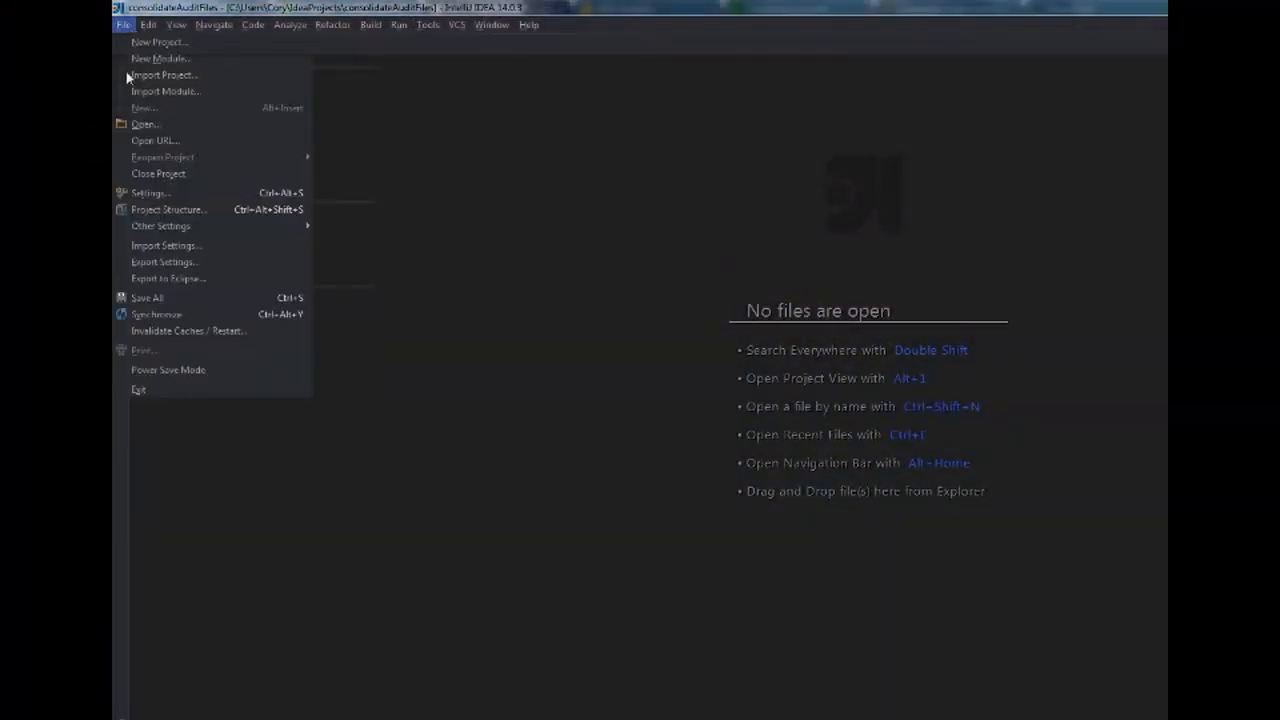
pyautogui.click(150, 193)
pyautogui.moveTo(640, 93); pyautogui.dragTo(374, 143)
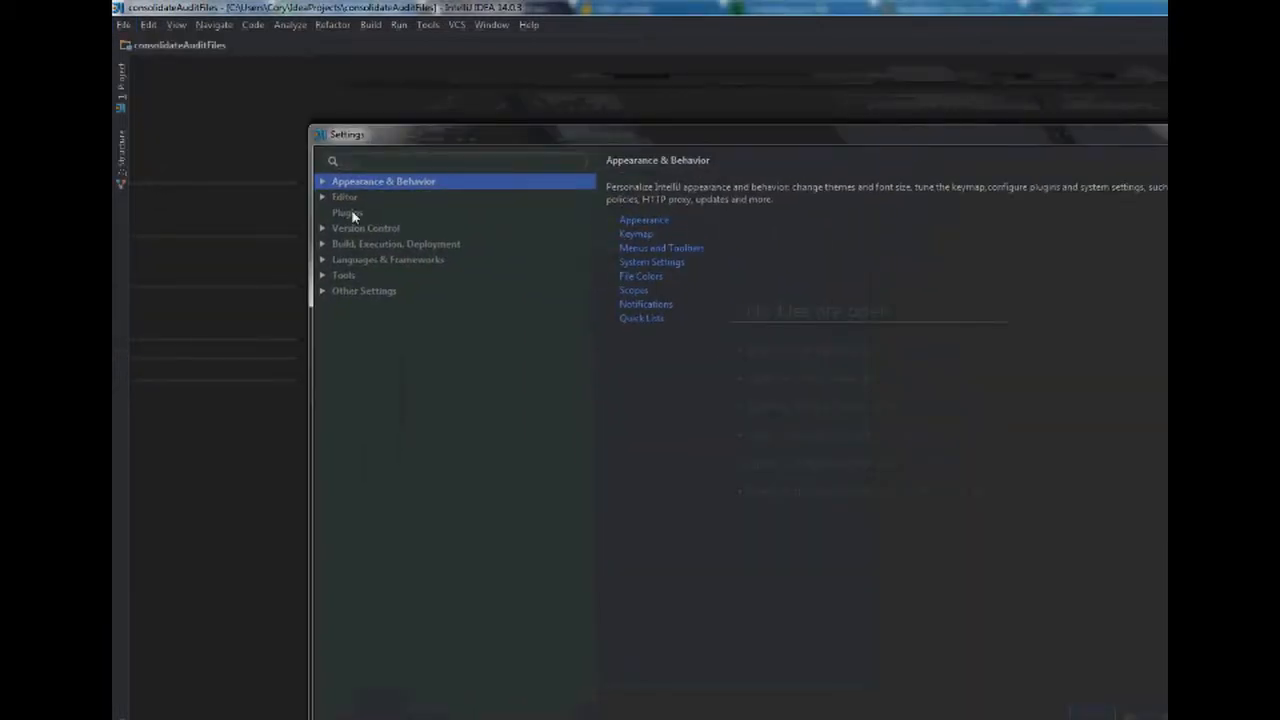
pyautogui.click(351, 212)
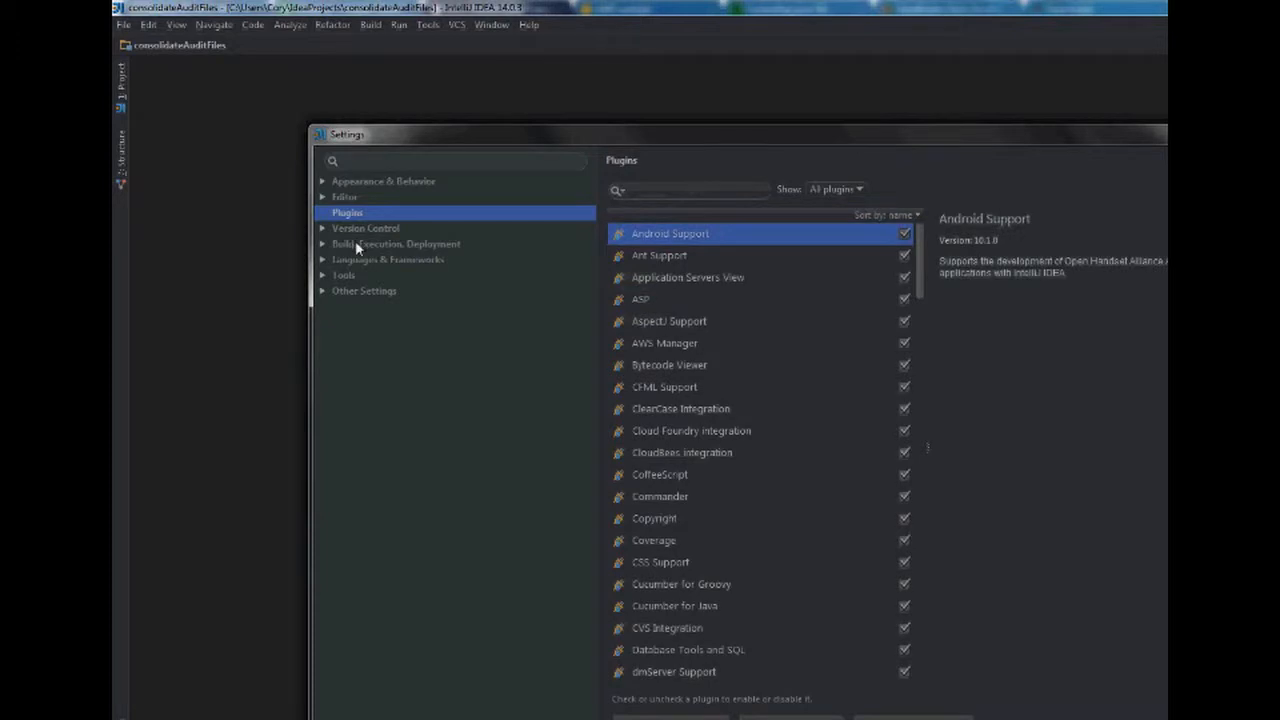
pyautogui.click(355, 260)
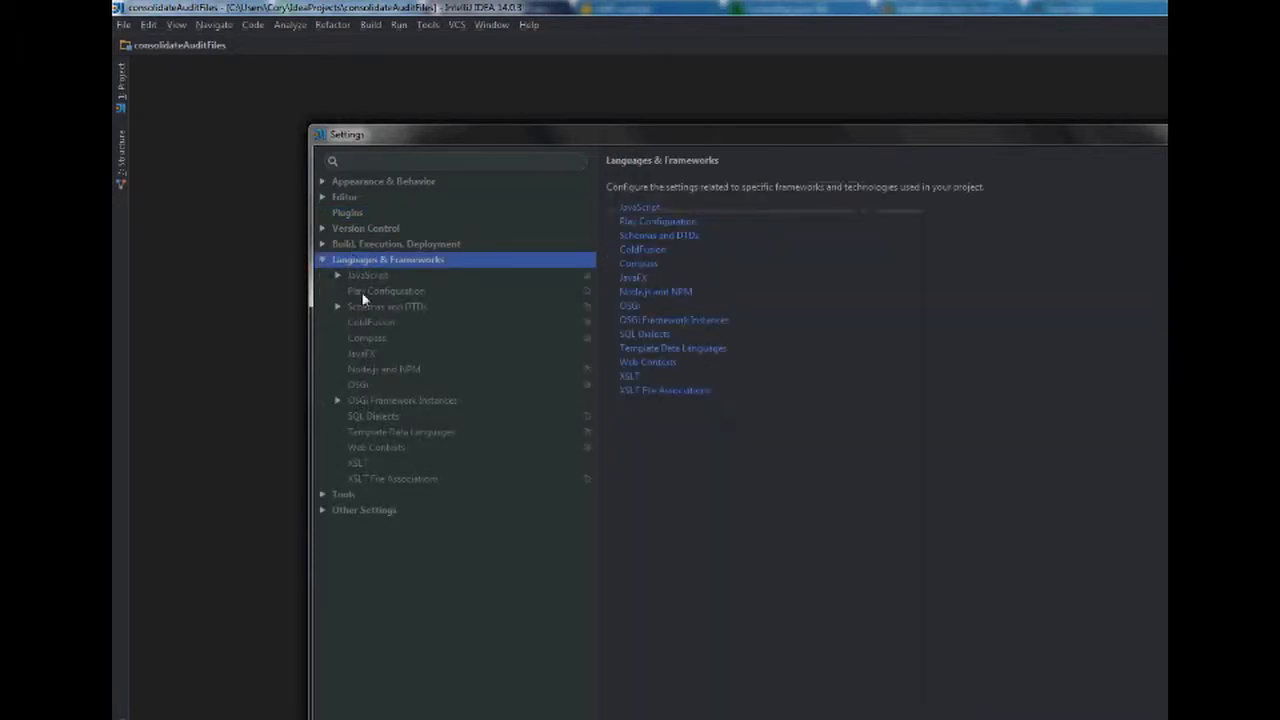
pyautogui.click(366, 369)
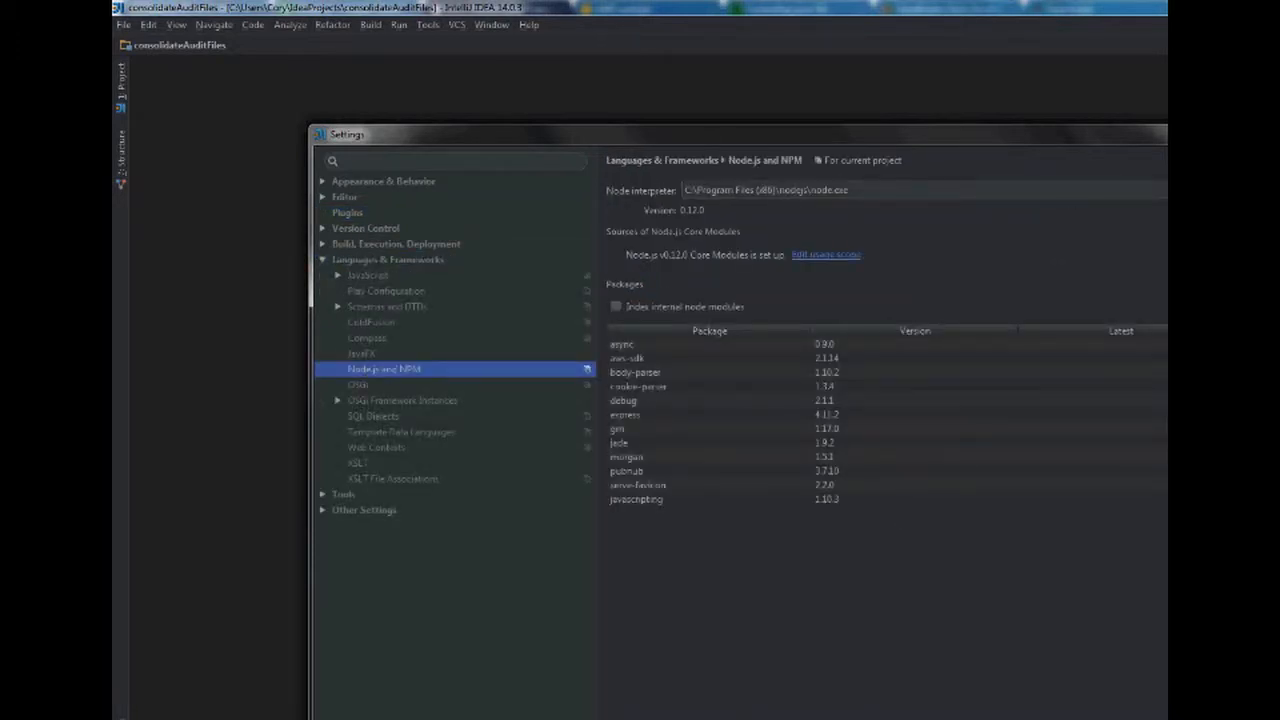
pyautogui.moveTo(1063, 140); pyautogui.dragTo(963, 135)
pyautogui.click(1080, 196)
pyautogui.moveTo(927, 238); pyautogui.dragTo(532, 165)
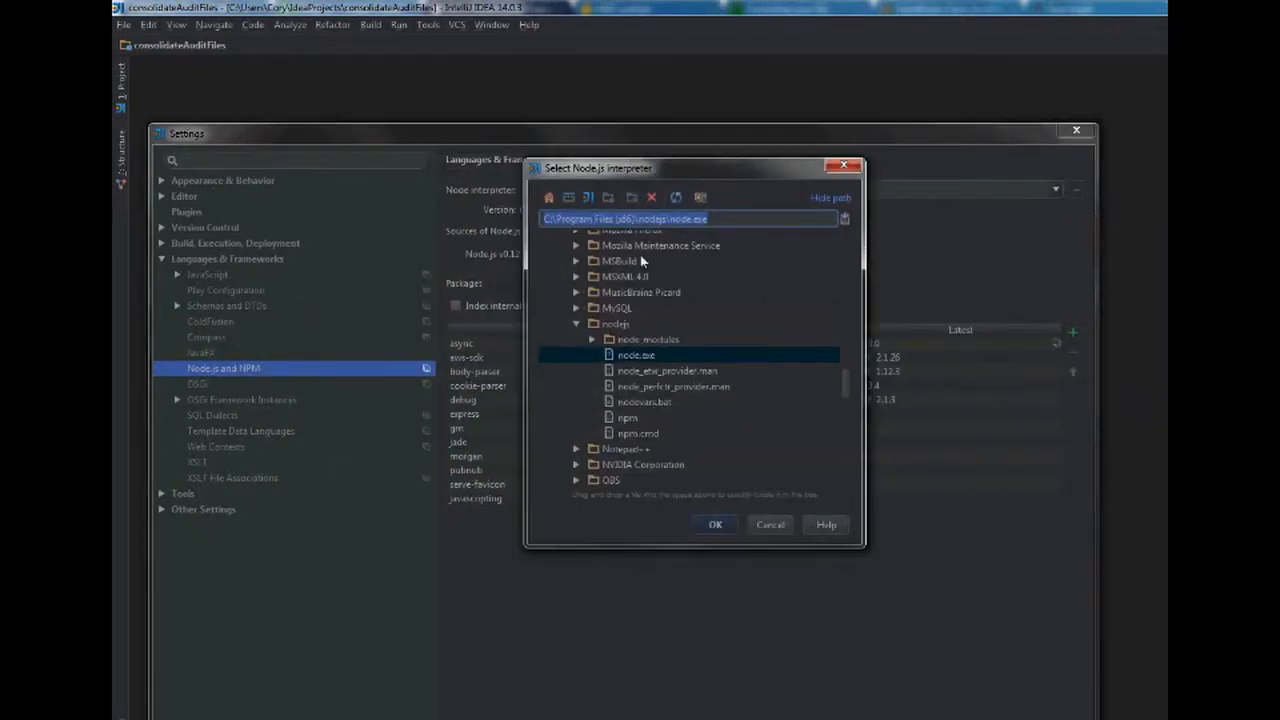
pyautogui.click(716, 524)
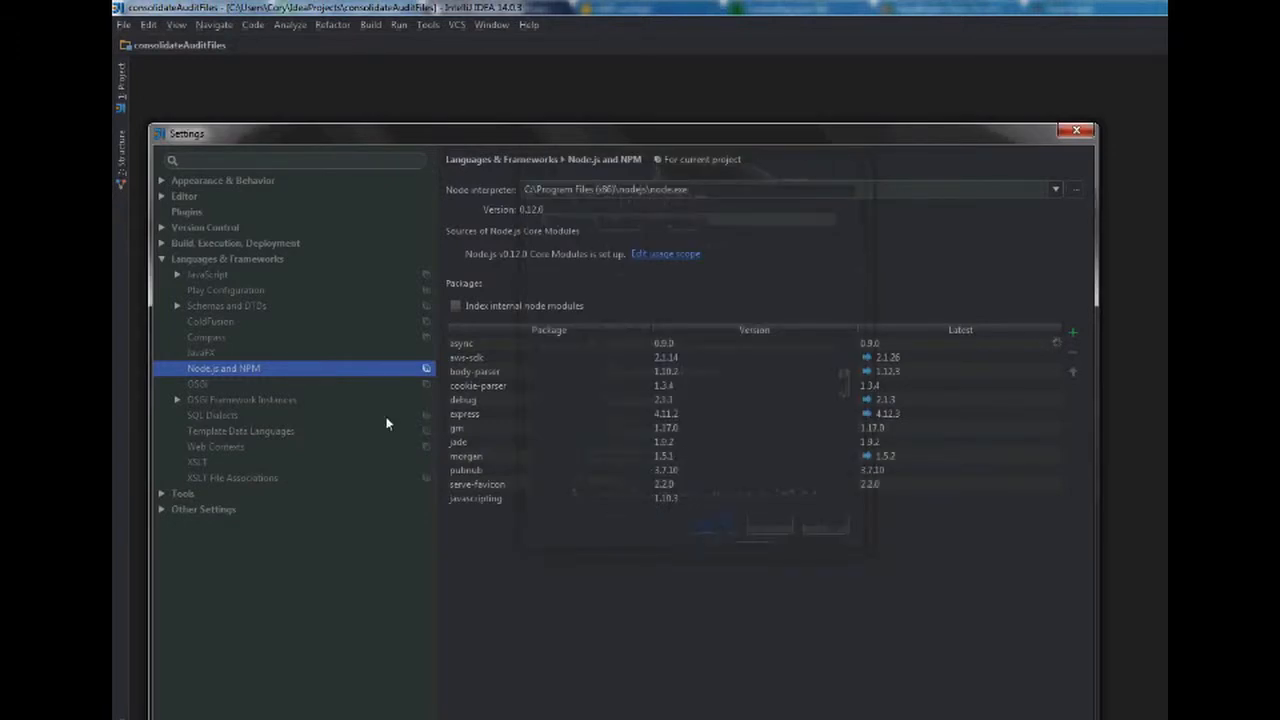
# Search the IntelliJ plugins for "s3"
pyautogui.click(190, 213)
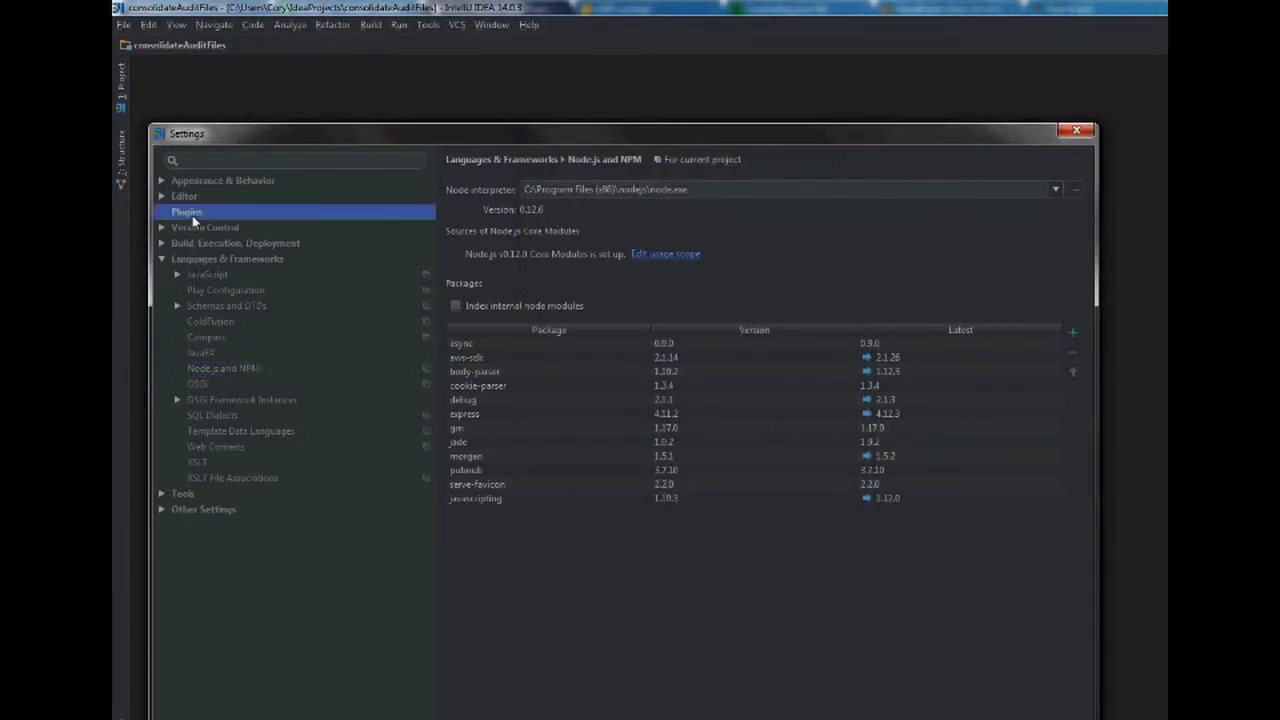
pyautogui.click(512, 191)
pyautogui.write('s3')
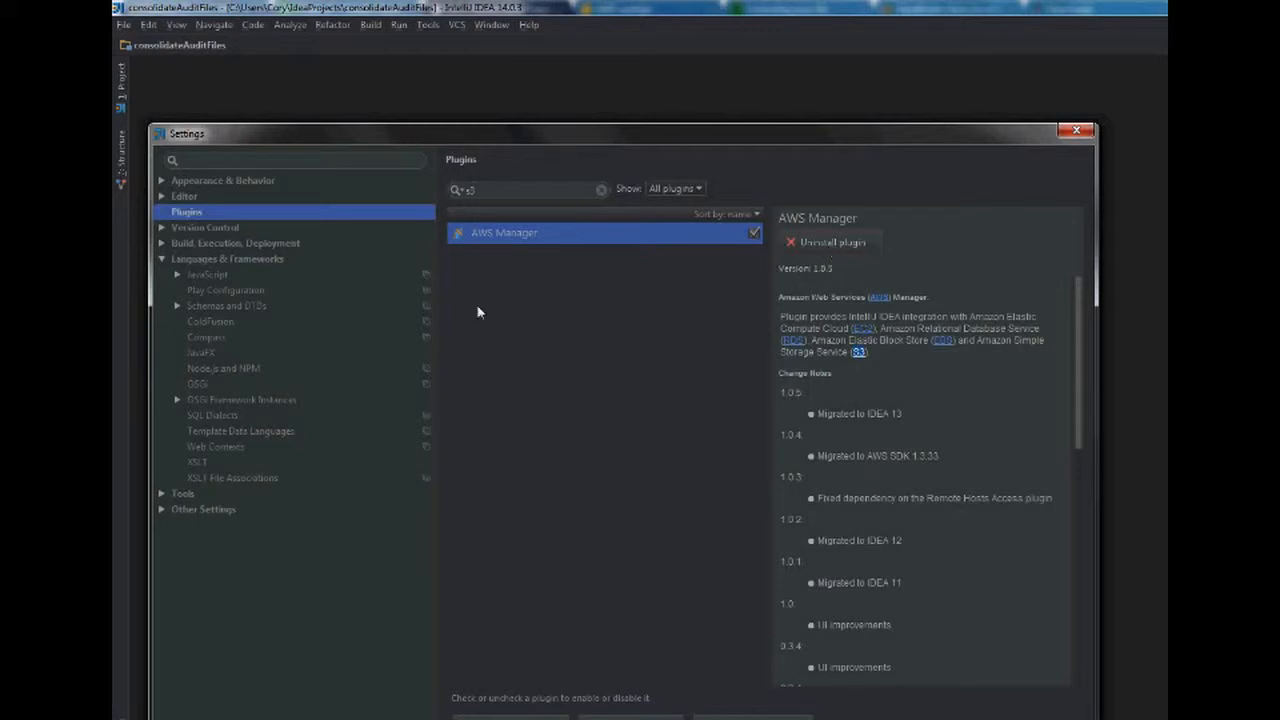
# Review the S3 bucket configuration in the AWS plugin settings and close the settings
pyautogui.click(165, 512)
pyautogui.click(162, 510)
pyautogui.click(198, 525)
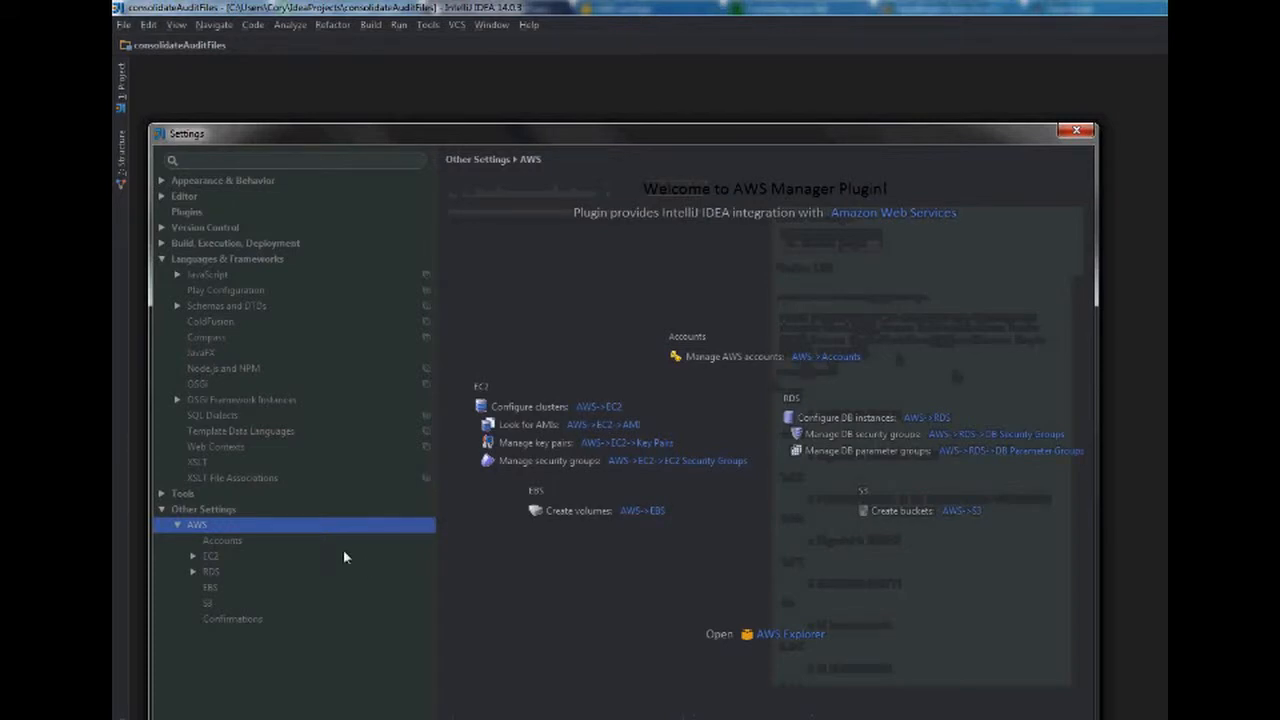
pyautogui.click(212, 604)
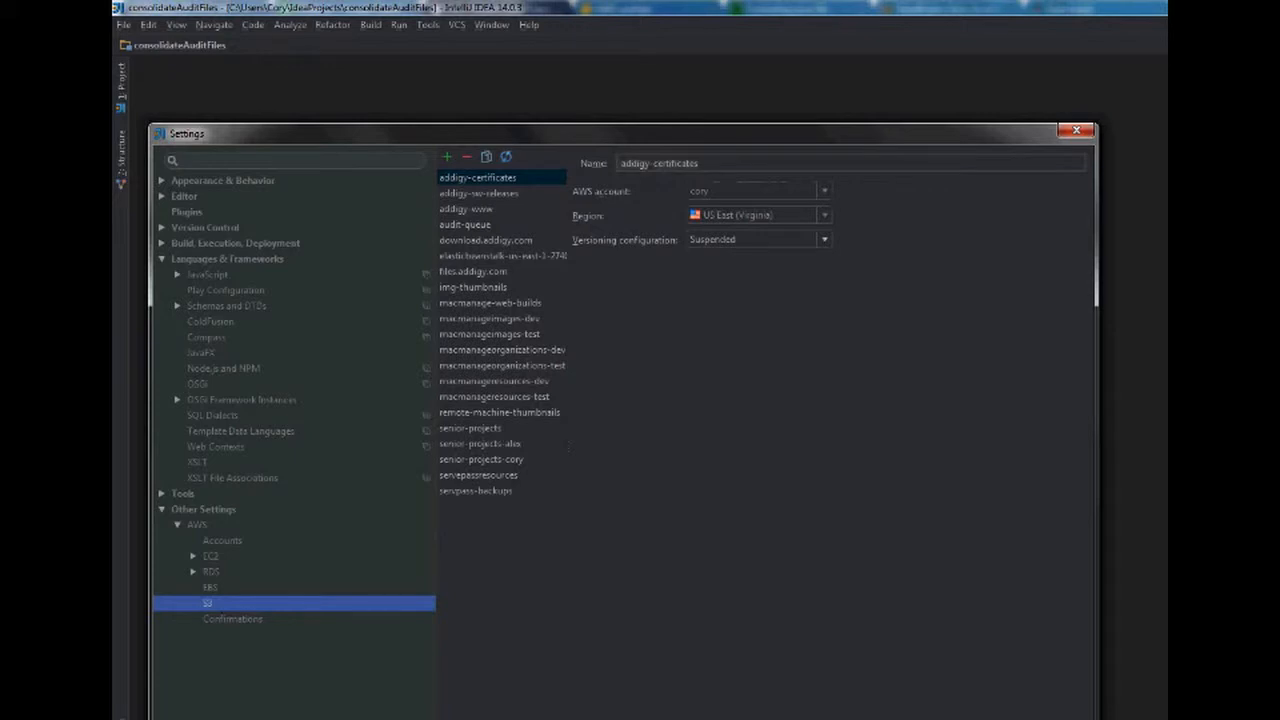
pyautogui.click(905, 718)
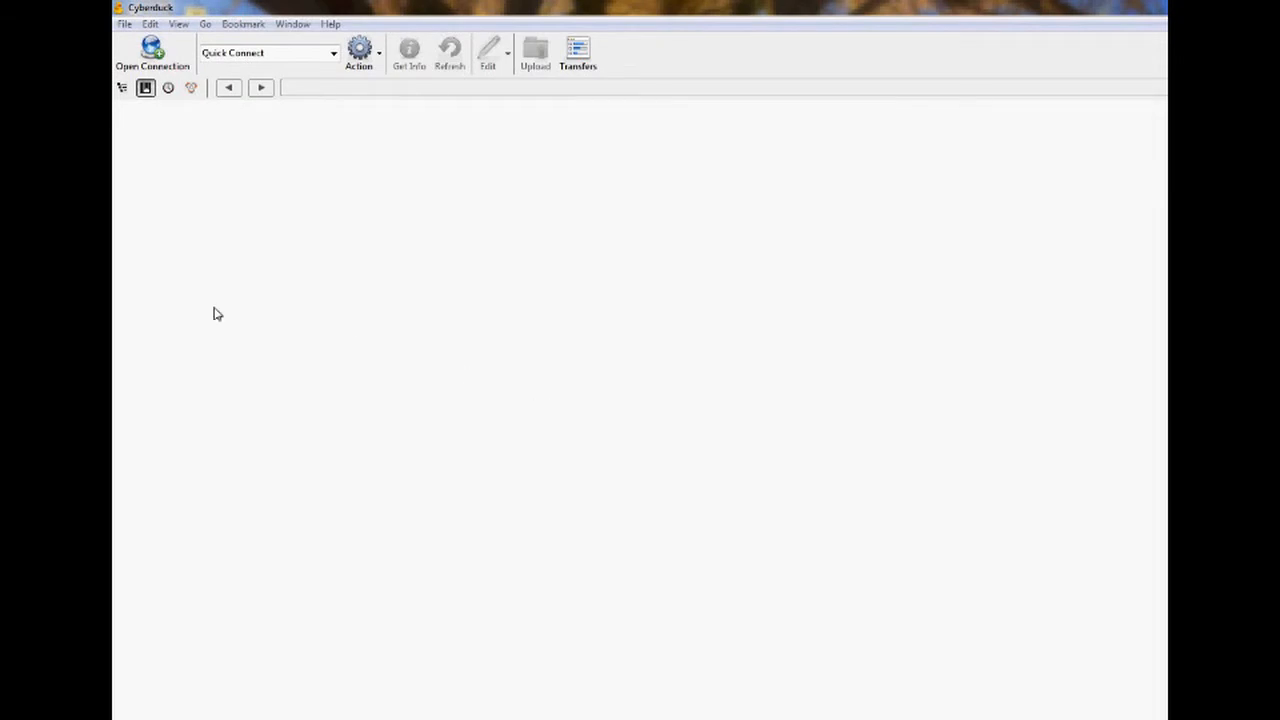
# Switch to Cyberduck and review the new connection form for S3 (Amazon Simple Storage Service), including its access key fields
pyautogui.click(166, 58)
pyautogui.moveTo(1100, 297); pyautogui.dragTo(422, 210)
pyautogui.click(468, 243)
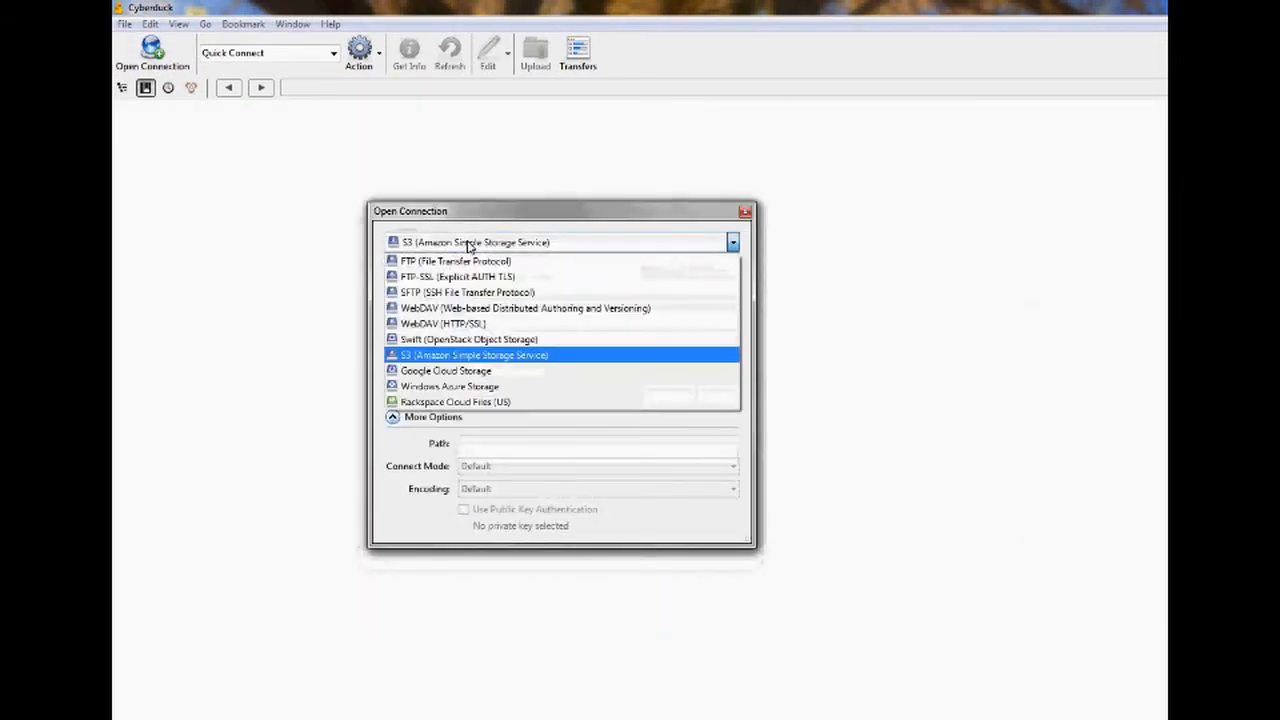
pyautogui.click(443, 356)
pyautogui.click(493, 309)
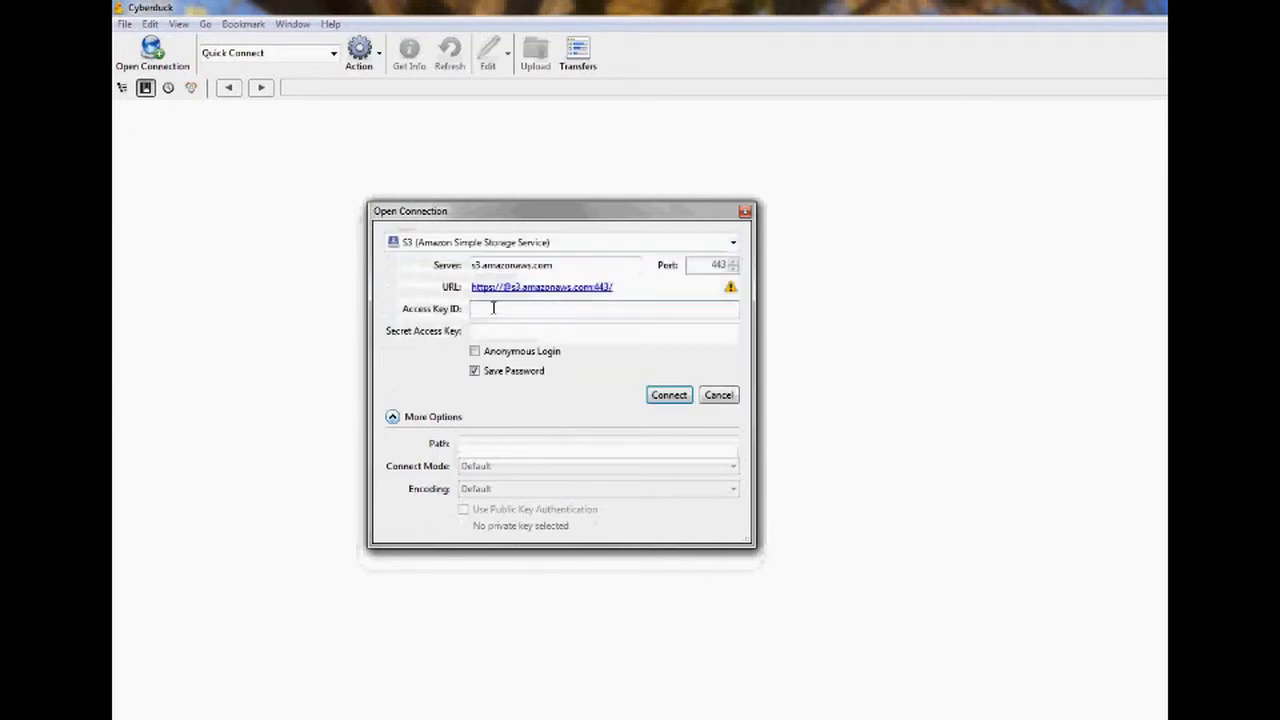
pyautogui.click(500, 336)
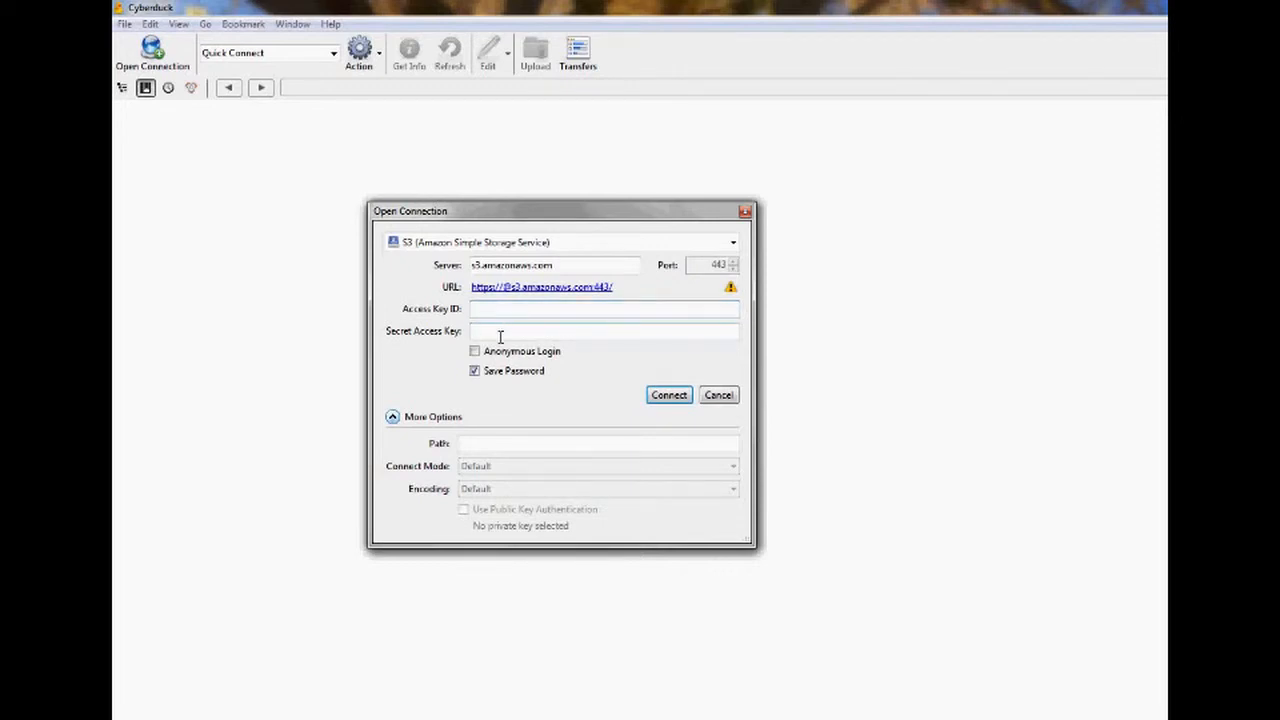
pyautogui.click(669, 397)
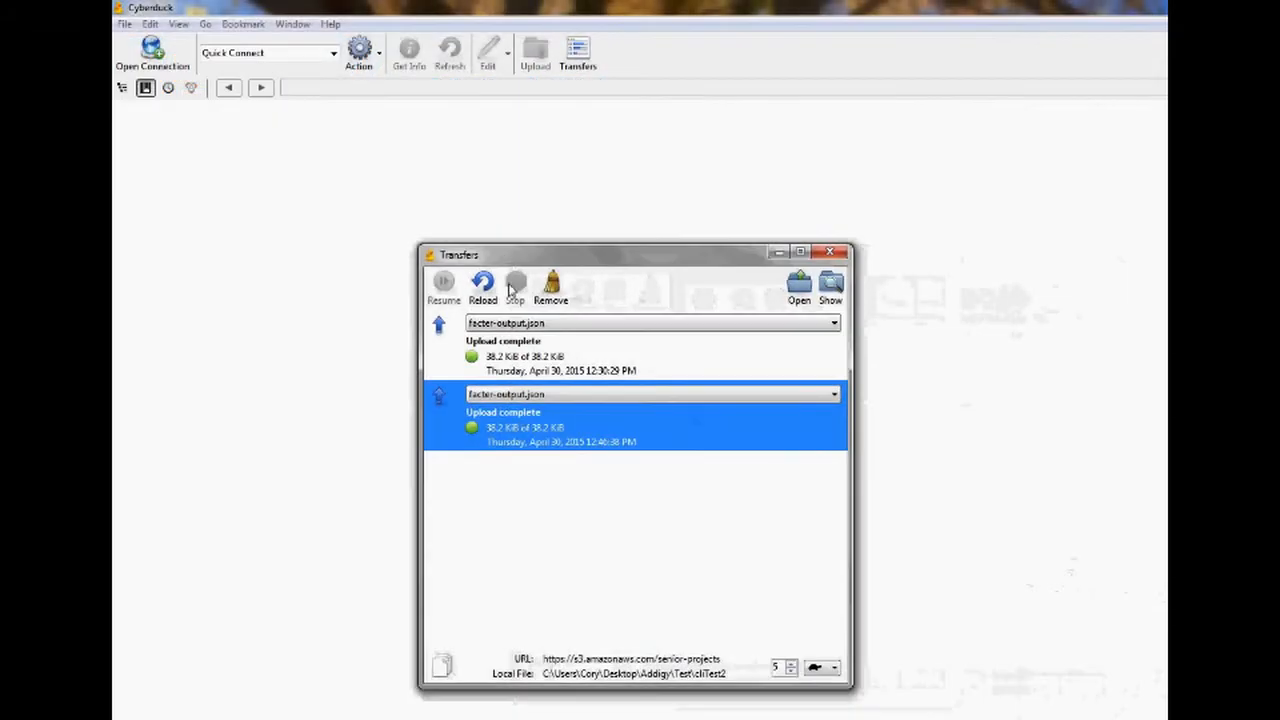
# Repeat the earlier upload of the facter-output JSON files from the cliTest folder to senior-projects, overwriting the existing files
pyautogui.click(516, 323)
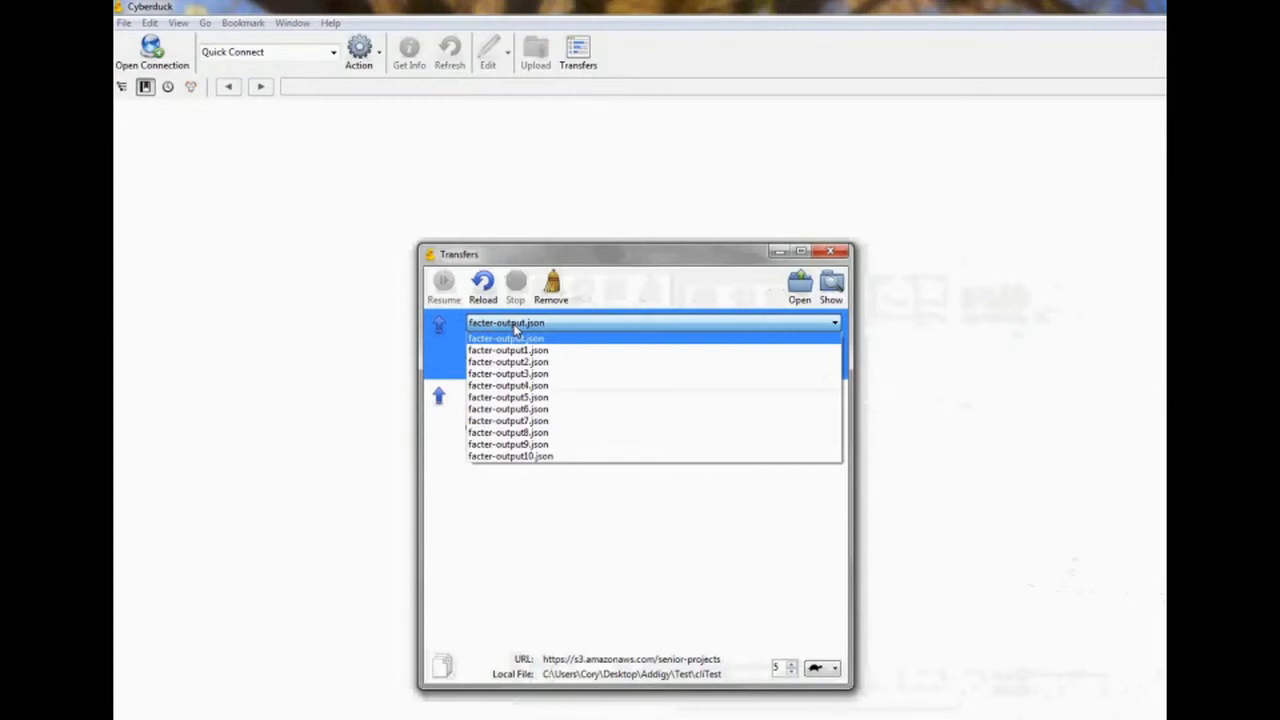
pyautogui.click(515, 330)
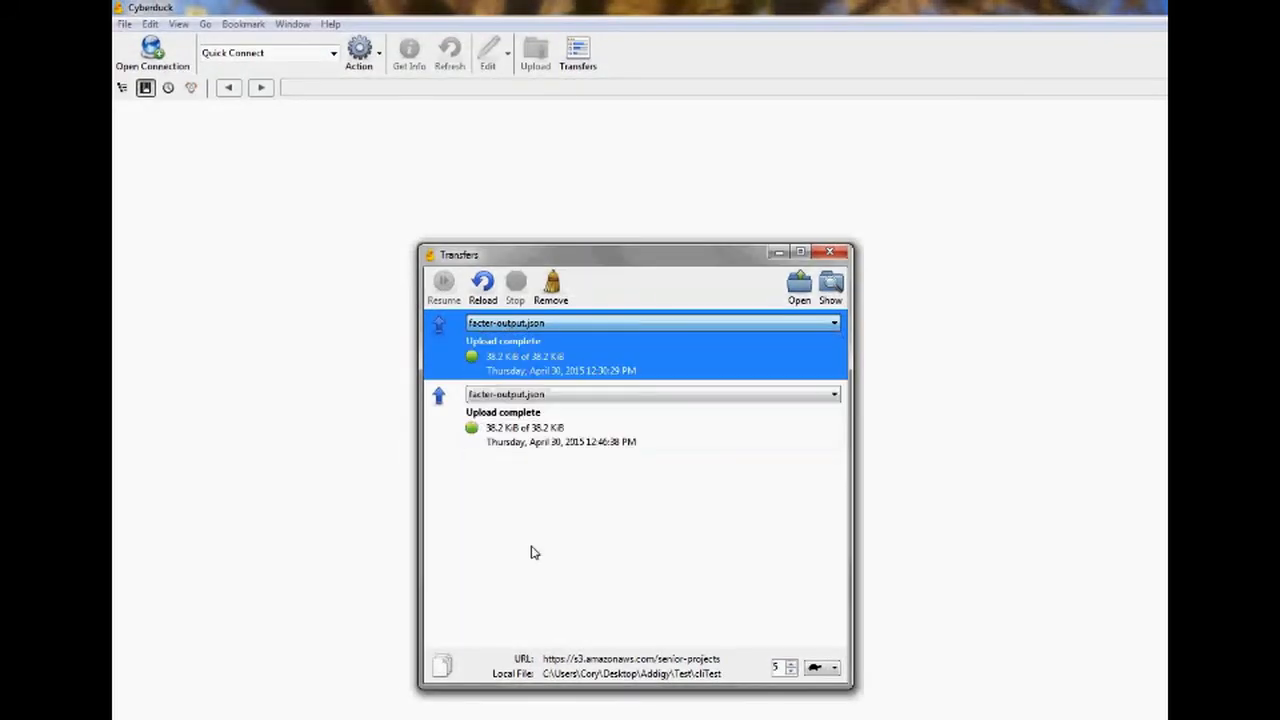
pyautogui.doubleClick(570, 356)
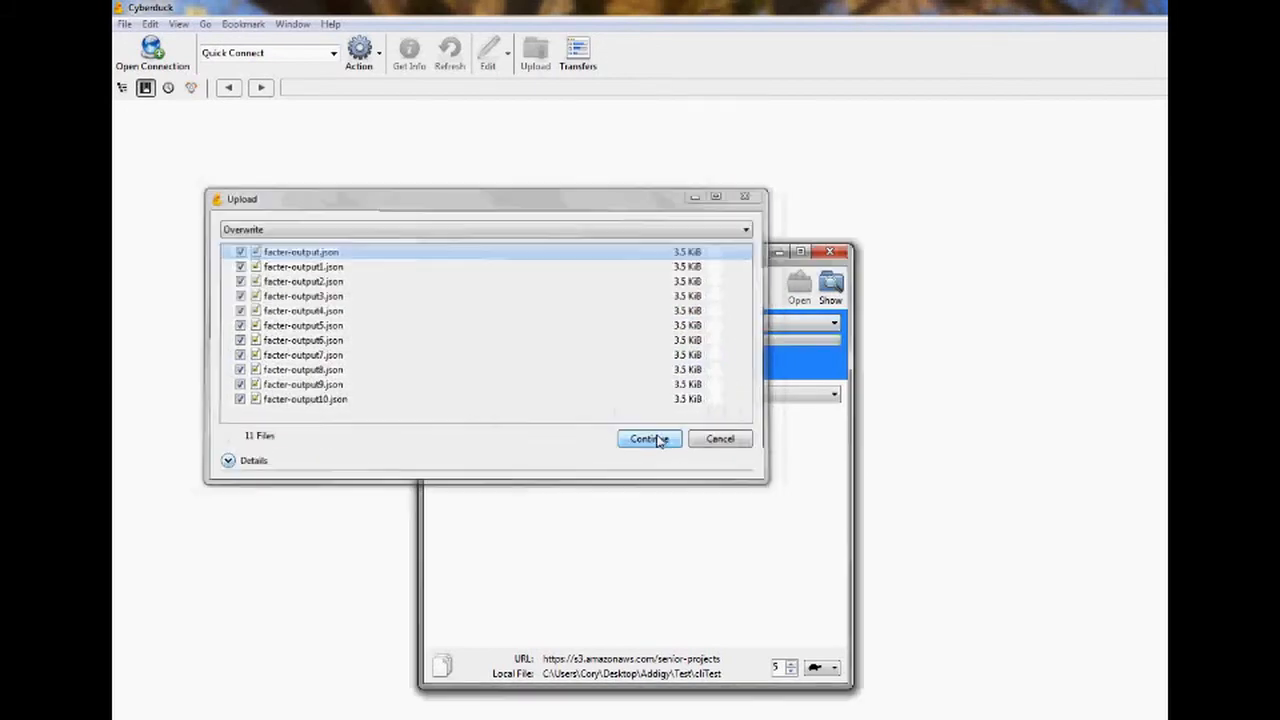
pyautogui.click(651, 440)
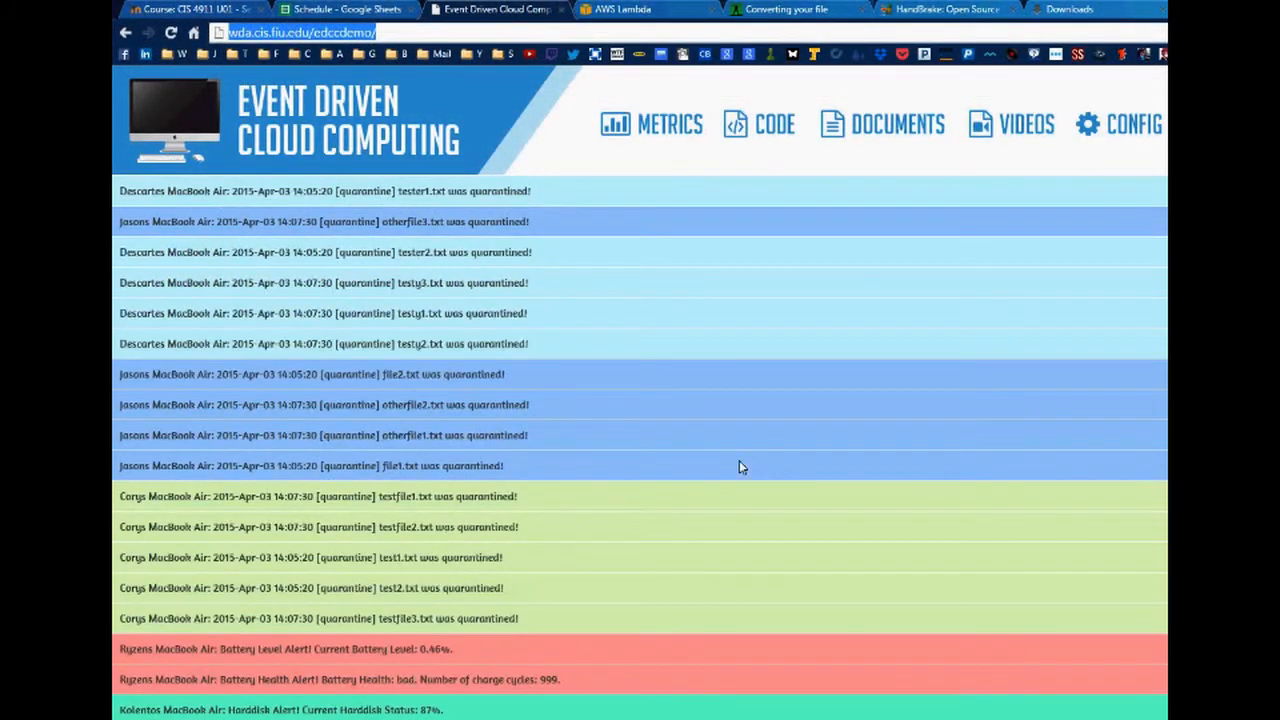